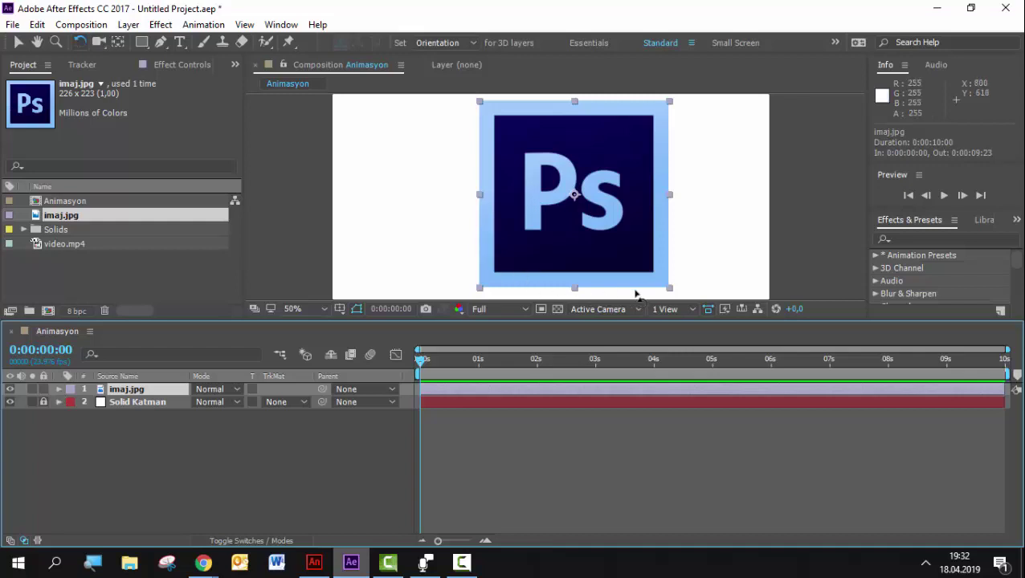
# Step: Shrink the imaj.jpg logo and move it to the frame's upper-left, around 167, 331
pyautogui.click(18, 42)
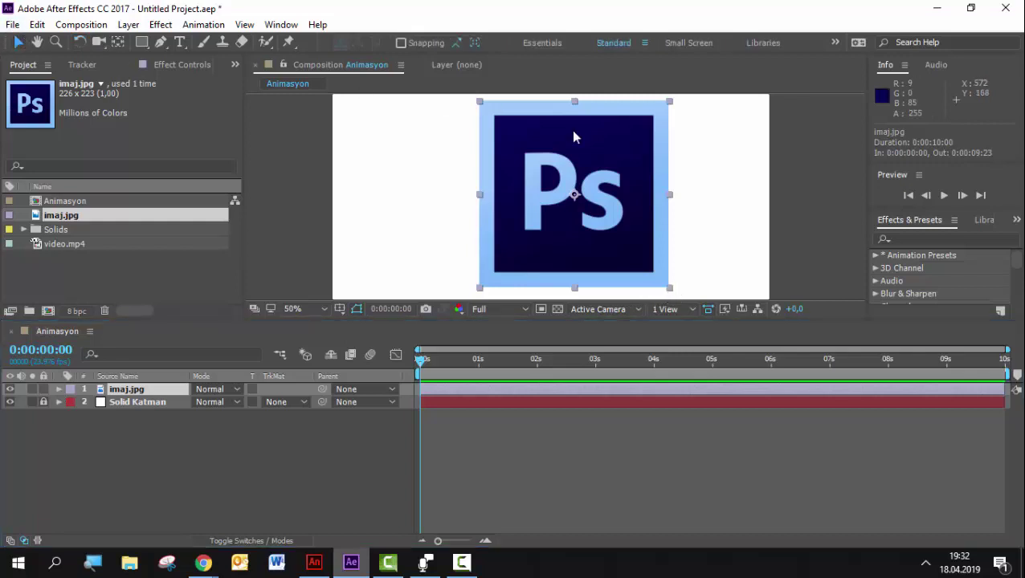
pyautogui.moveTo(672, 292); pyautogui.dragTo(624, 251)
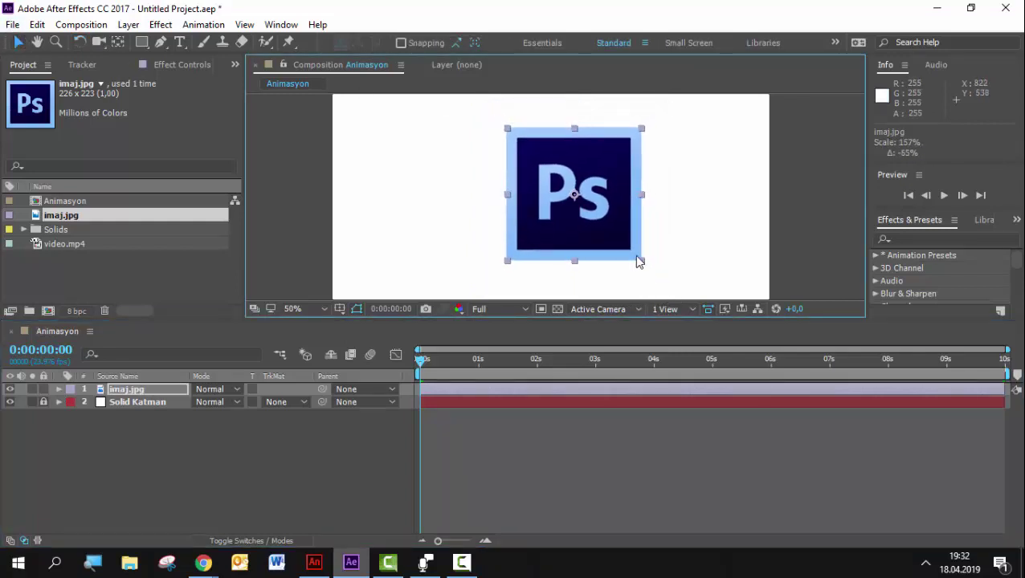
pyautogui.moveTo(563, 219); pyautogui.dragTo(365, 187)
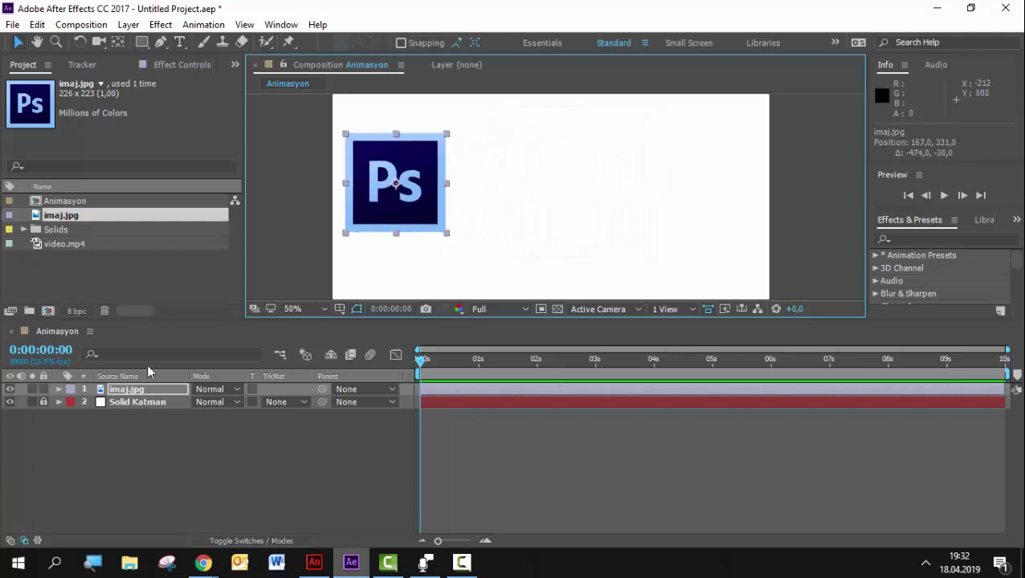
pyautogui.click(134, 391)
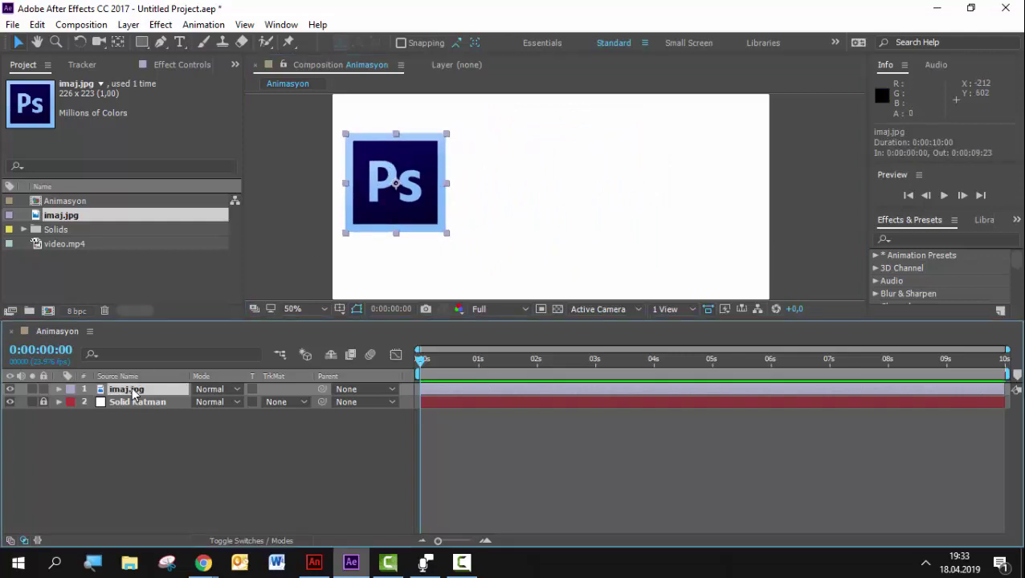
# Step: Reveal imaj.jpg's Position and set its first keyframe at 0s holding 167, 331
pyautogui.press('p')
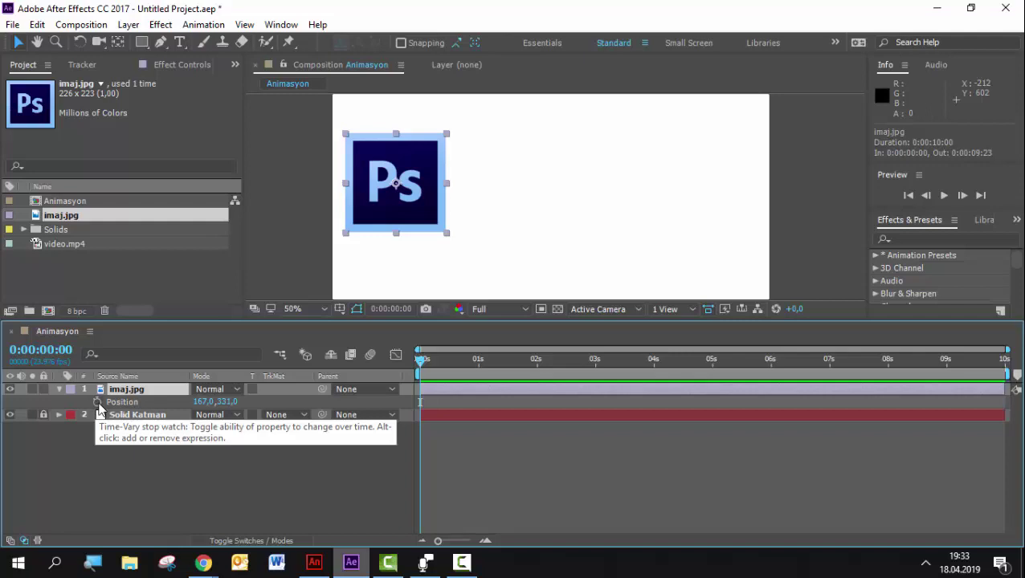
pyautogui.click(97, 403)
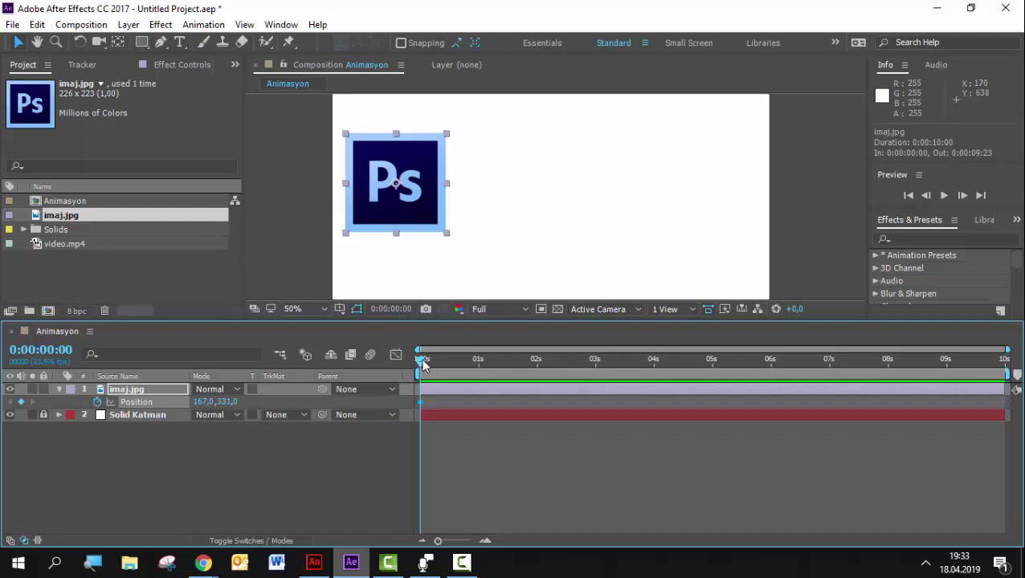
# Step: At 1s move the logo to the right edge (993, 327), preview the slide, and zoom out to 25%
pyautogui.moveTo(433, 361); pyautogui.dragTo(478, 360)
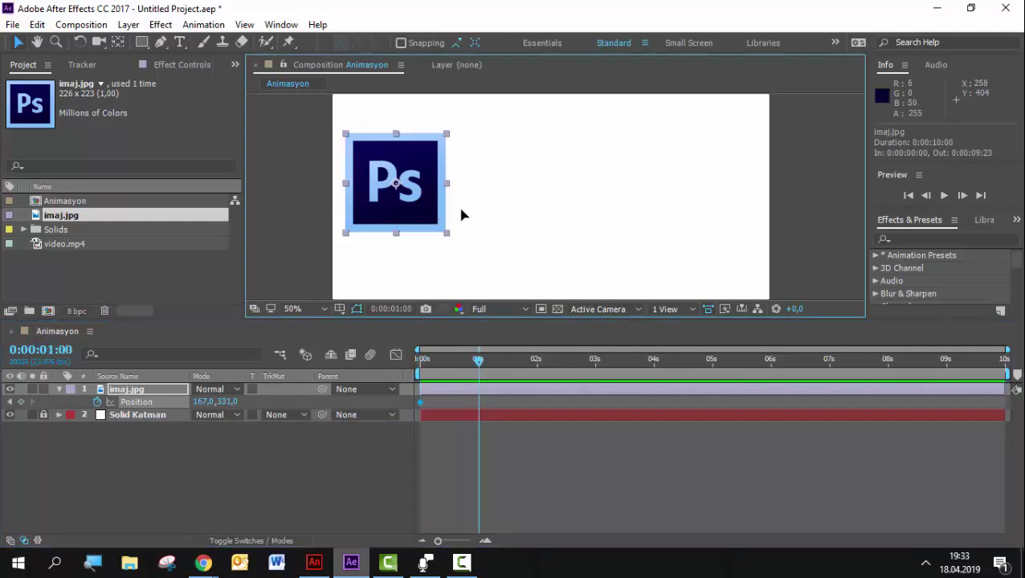
pyautogui.moveTo(432, 214); pyautogui.dragTo(737, 218)
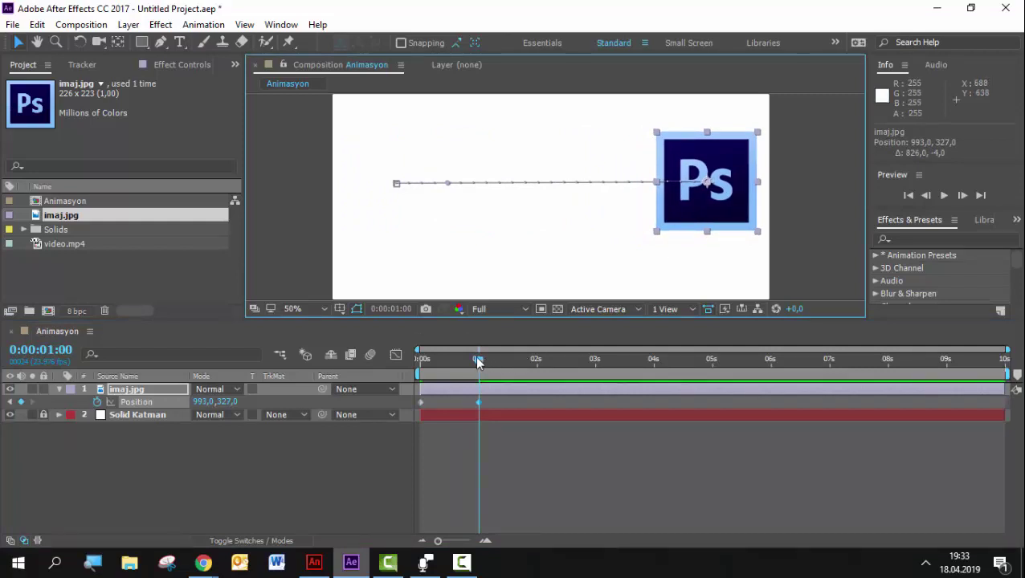
pyautogui.moveTo(478, 362); pyautogui.dragTo(414, 378)
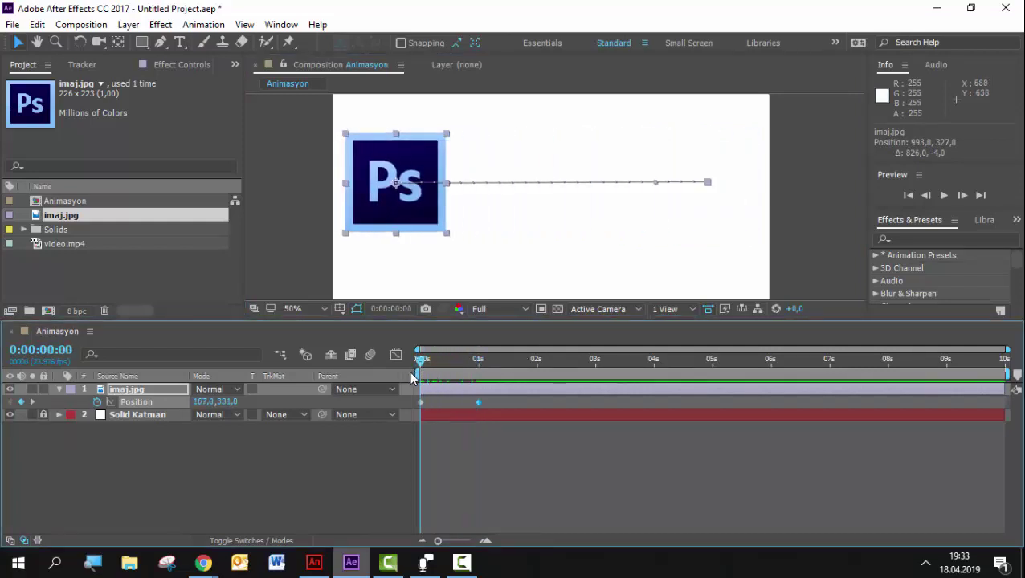
pyautogui.press('space')
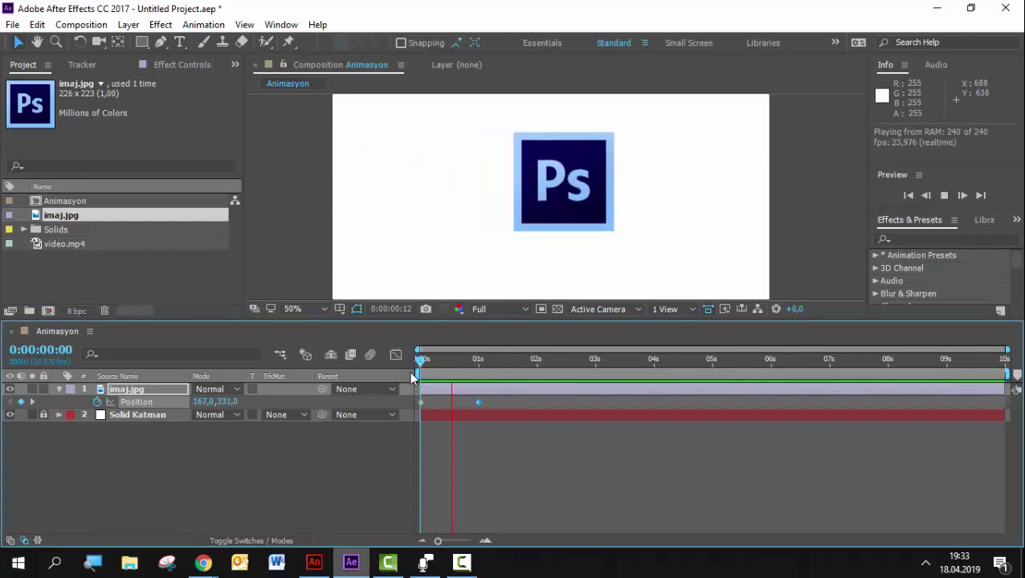
pyautogui.press('space')
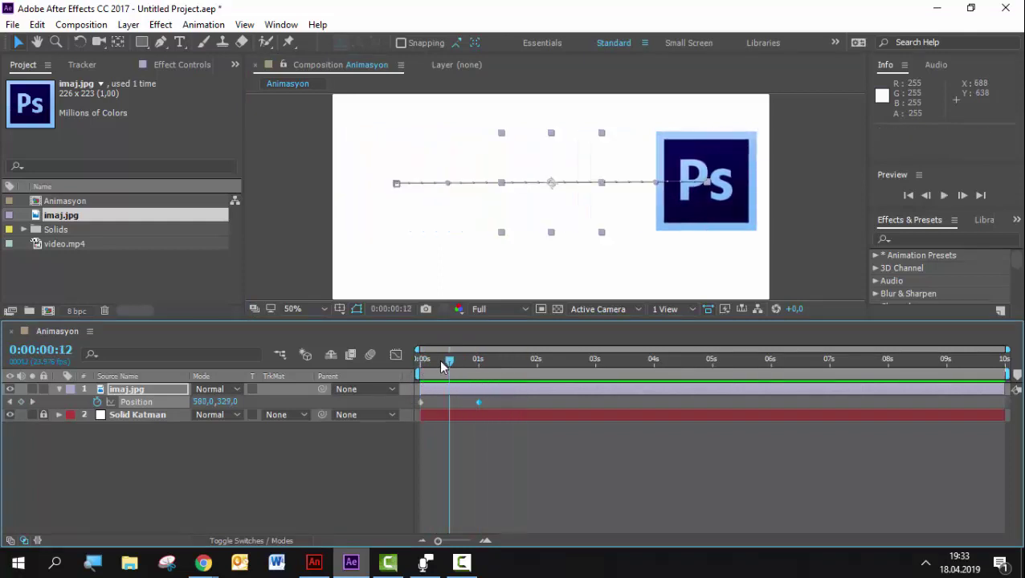
pyautogui.moveTo(407, 365); pyautogui.dragTo(600, 378)
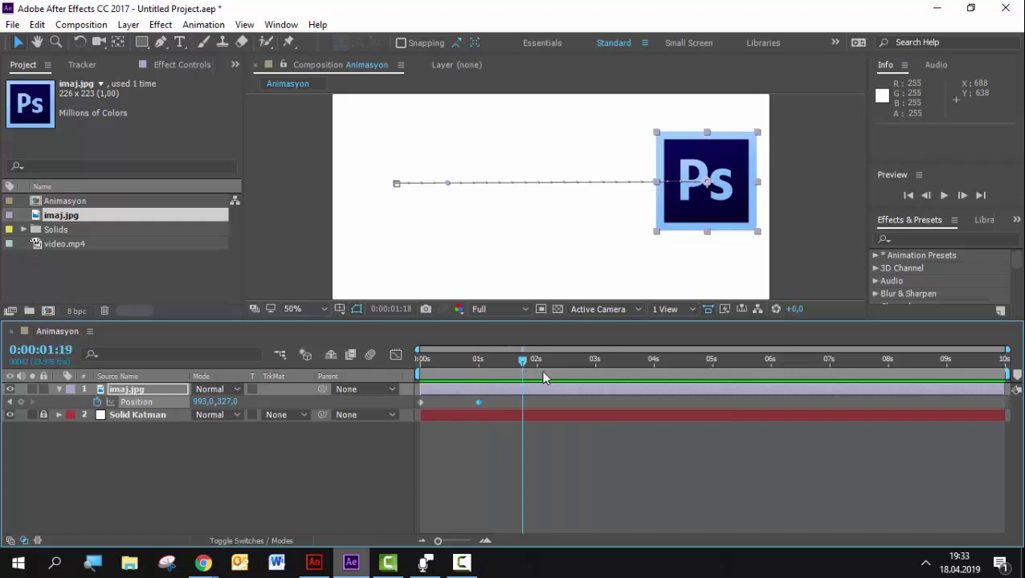
pyautogui.press(',')
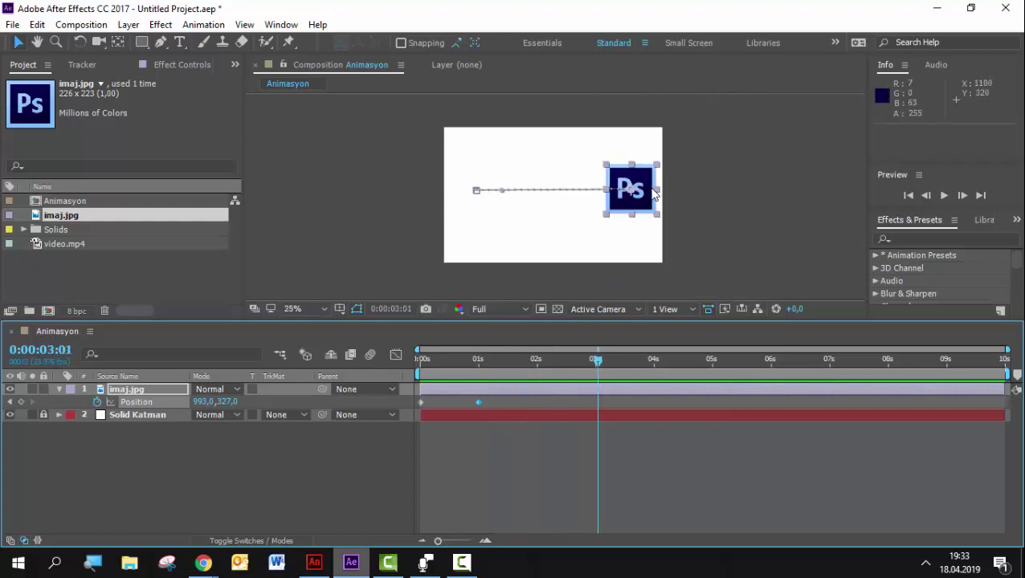
# Step: At about 3s send the logo to the upper-left corner (117, 111), preview, then enlarge the viewer
pyautogui.moveTo(618, 176)
pyautogui.mouseDown()
pyautogui.moveTo(613, 165)
pyautogui.moveTo(481, 144)
pyautogui.mouseUp()
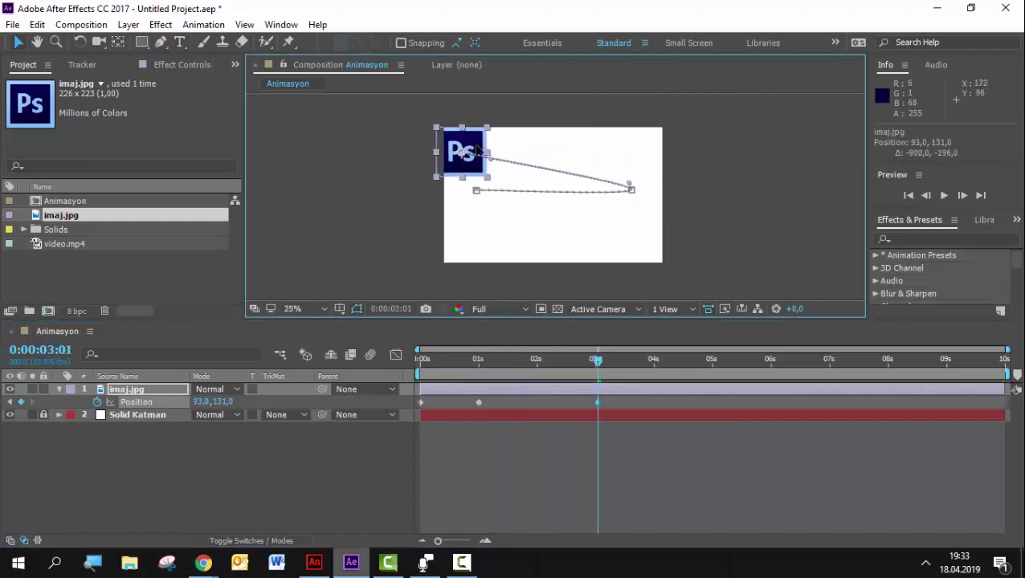
pyautogui.moveTo(596, 359); pyautogui.dragTo(388, 359)
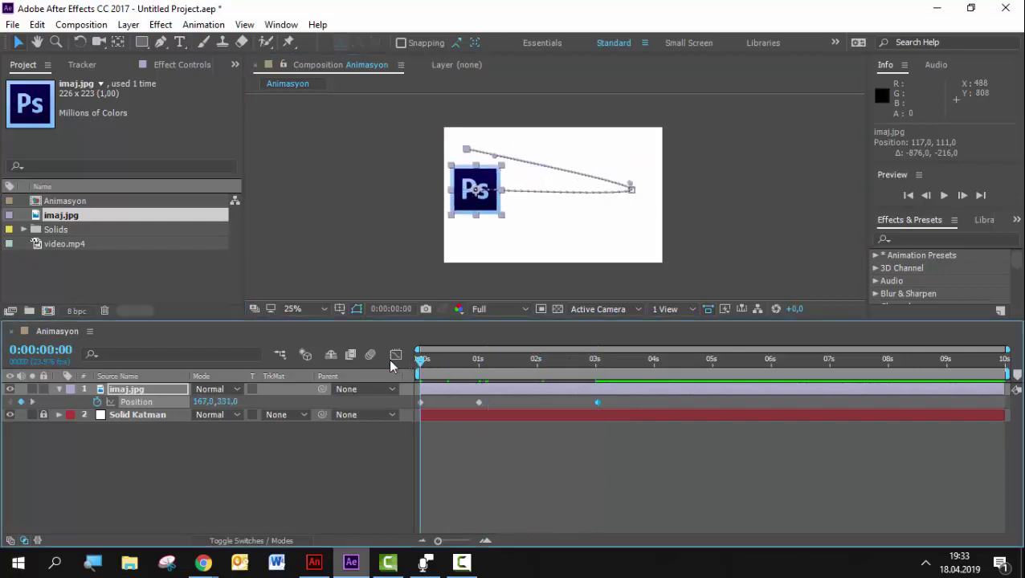
pyautogui.click(363, 239)
pyautogui.press('space')
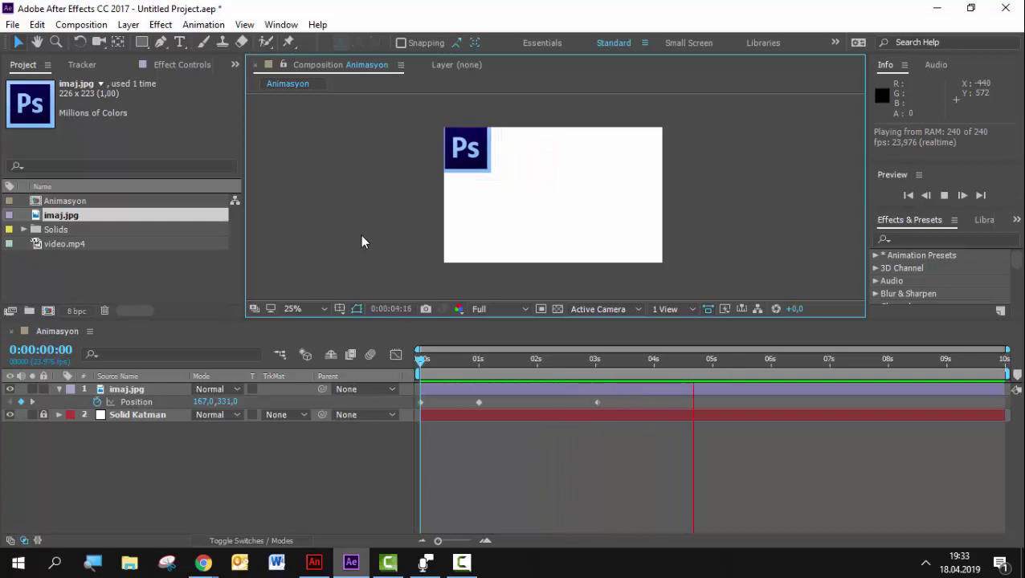
pyautogui.press('space')
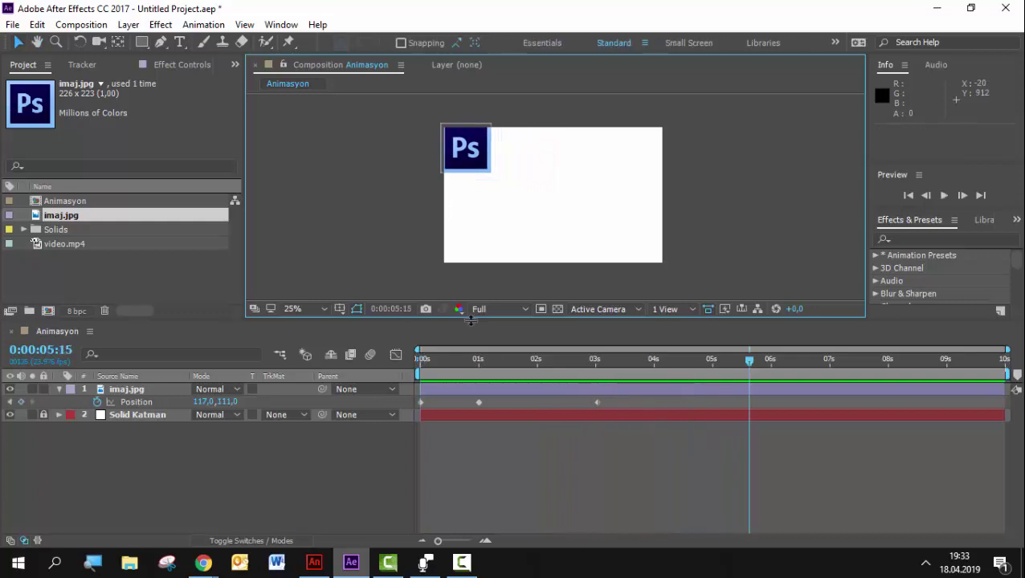
pyautogui.moveTo(469, 319); pyautogui.dragTo(464, 391)
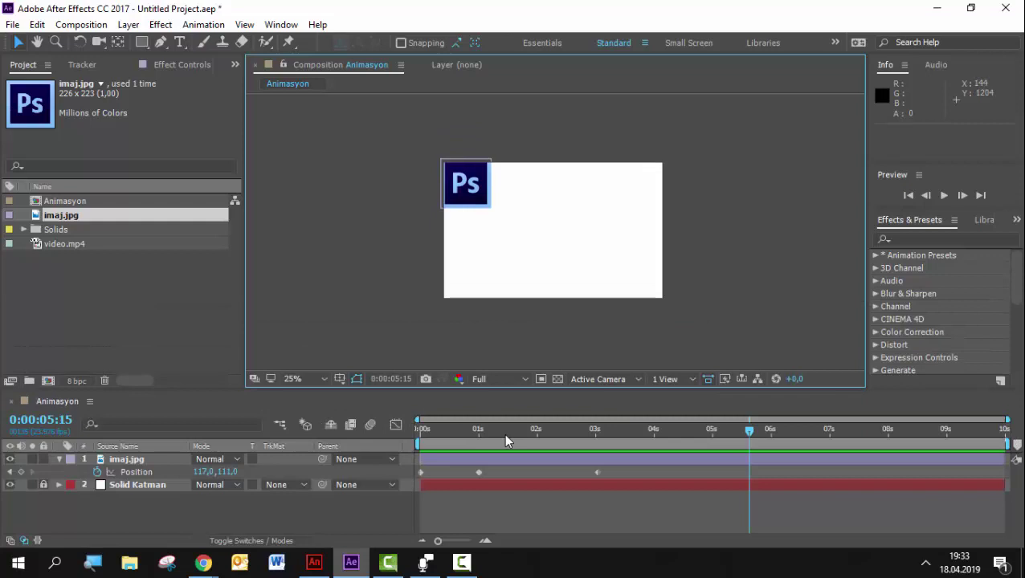
# Step: Clear all of the logo's Position keyframes, leaving it static at 167, 331
pyautogui.moveTo(504, 431); pyautogui.dragTo(401, 428)
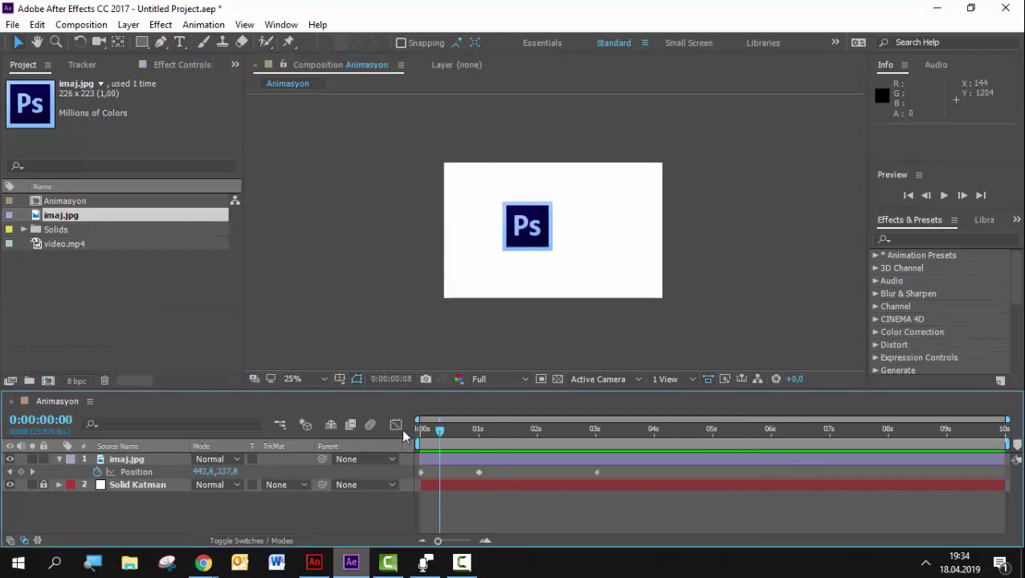
pyautogui.click(97, 472)
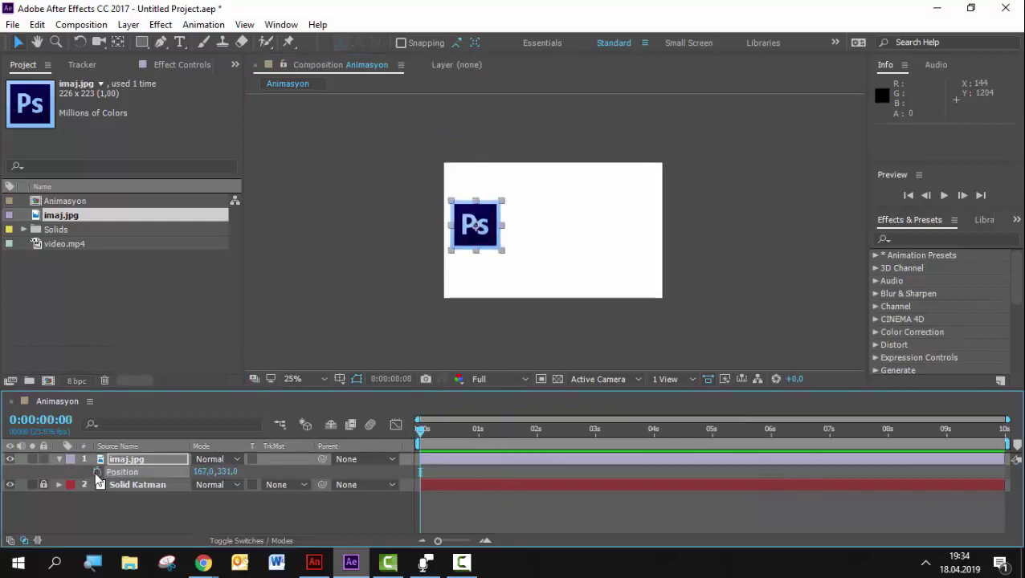
pyautogui.click(97, 472)
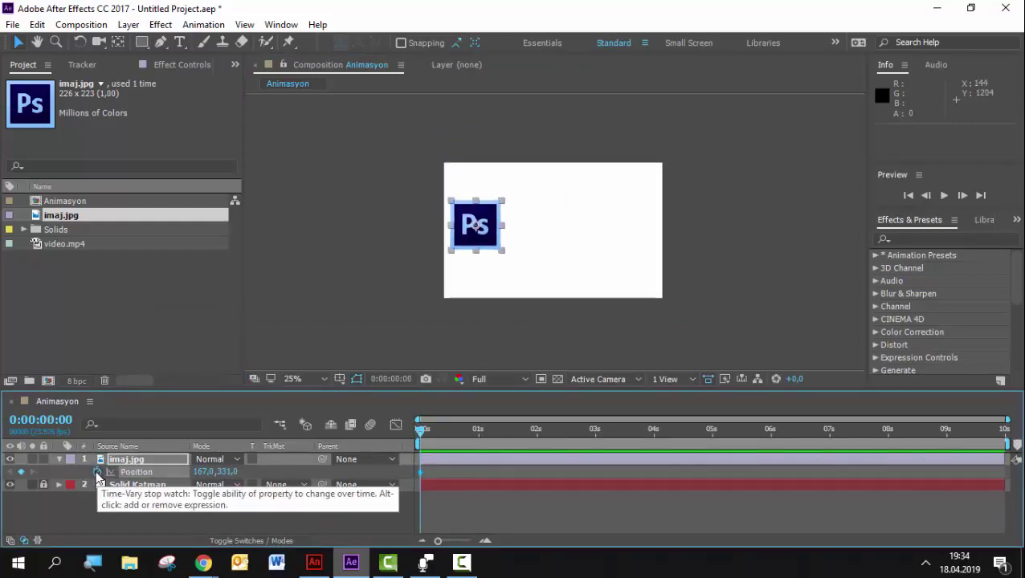
pyautogui.click(97, 472)
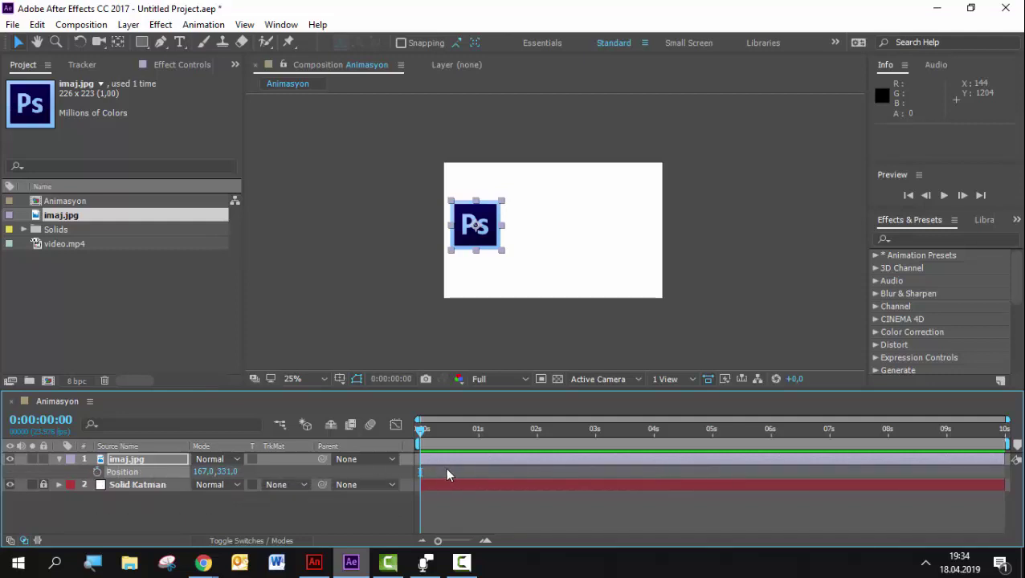
# Step: Show imaj.jpg's Transform properties (Scale 118,1%, Opacity 100%) and keyframe Position again at 0s
pyautogui.click(58, 459)
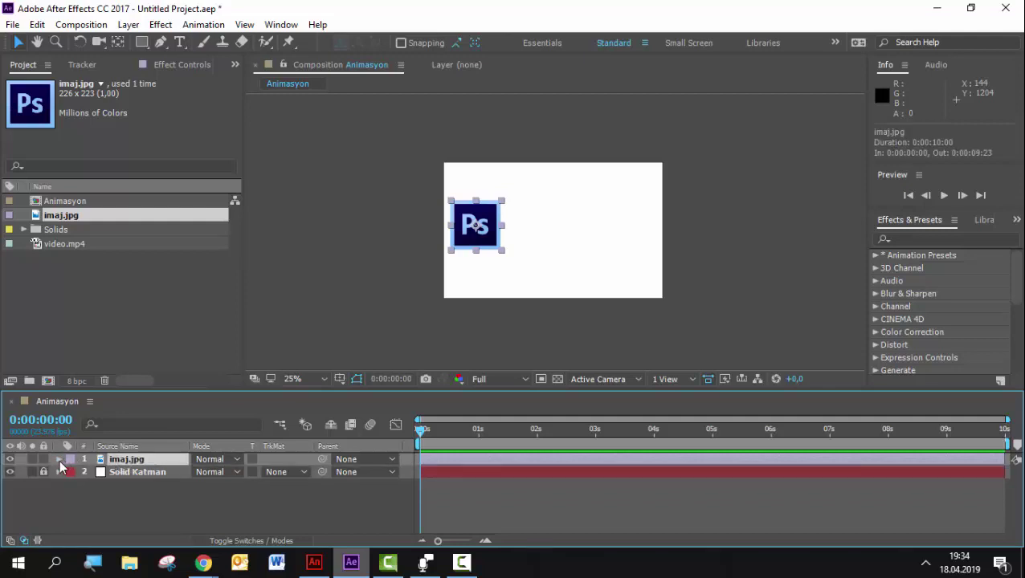
pyautogui.click(59, 459)
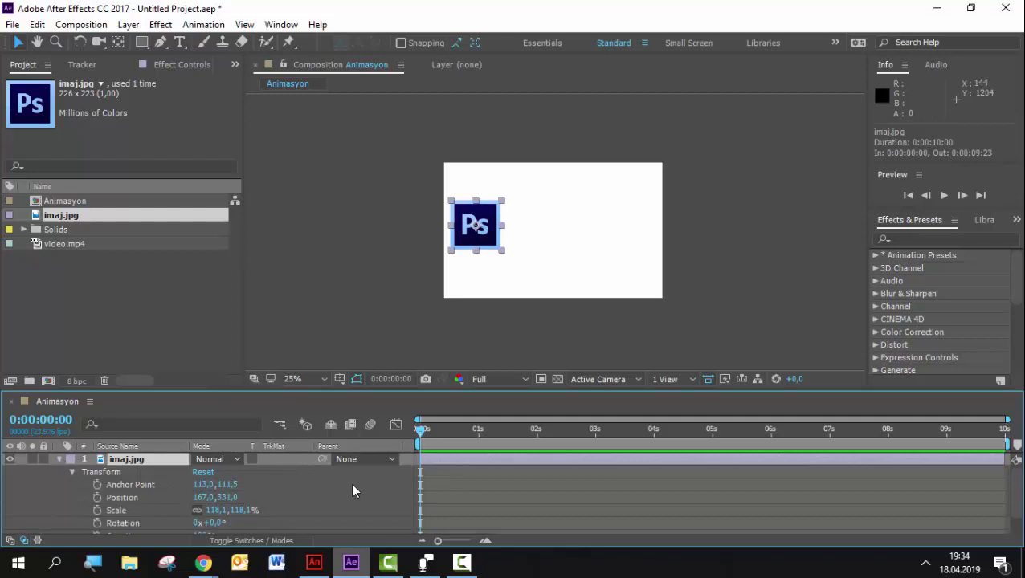
pyautogui.scroll(-2, 344, 493)
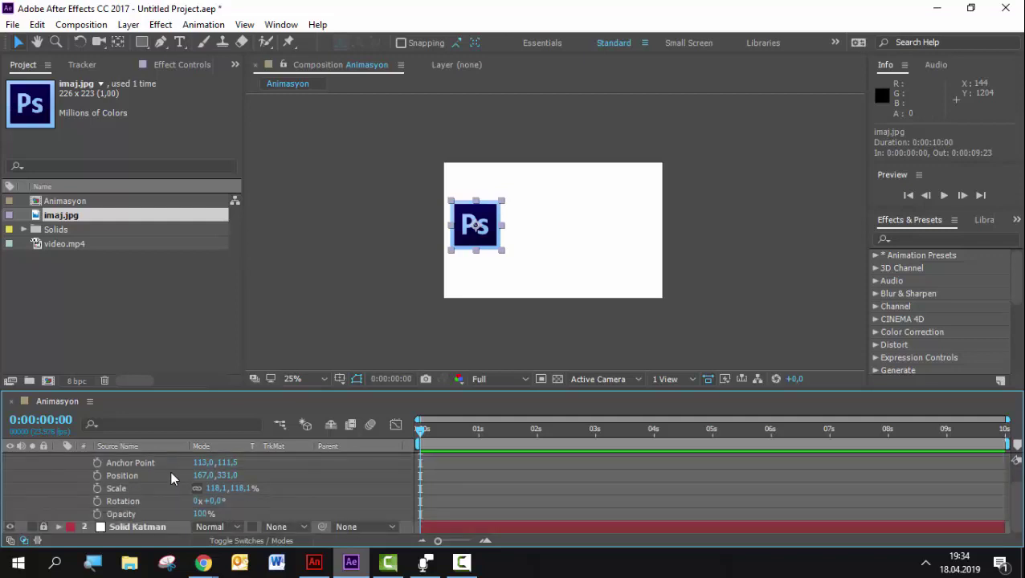
pyautogui.click(97, 476)
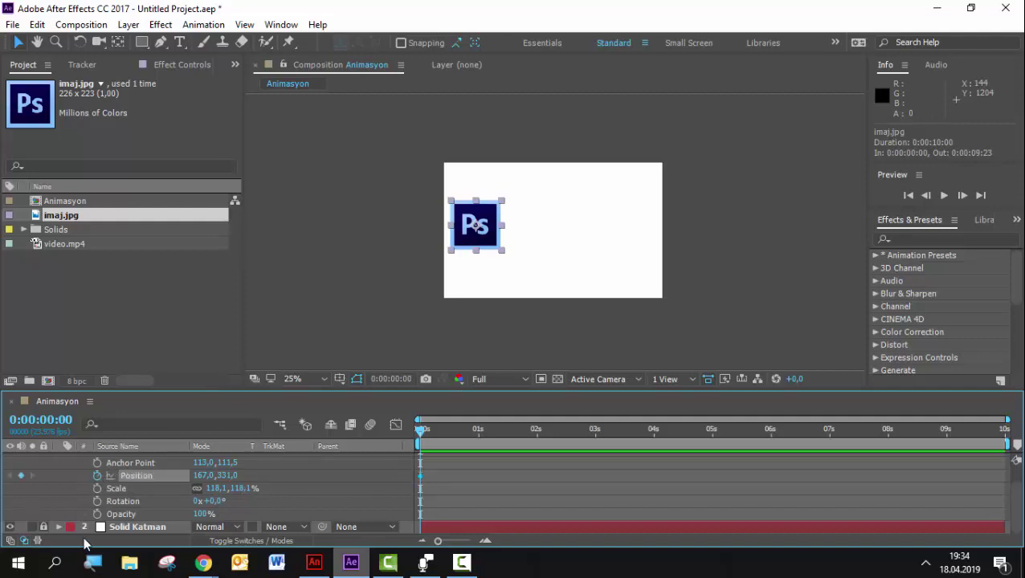
# Step: Enable Opacity keyframing and move the logo to the frame's lower-right at 1s
pyautogui.click(97, 514)
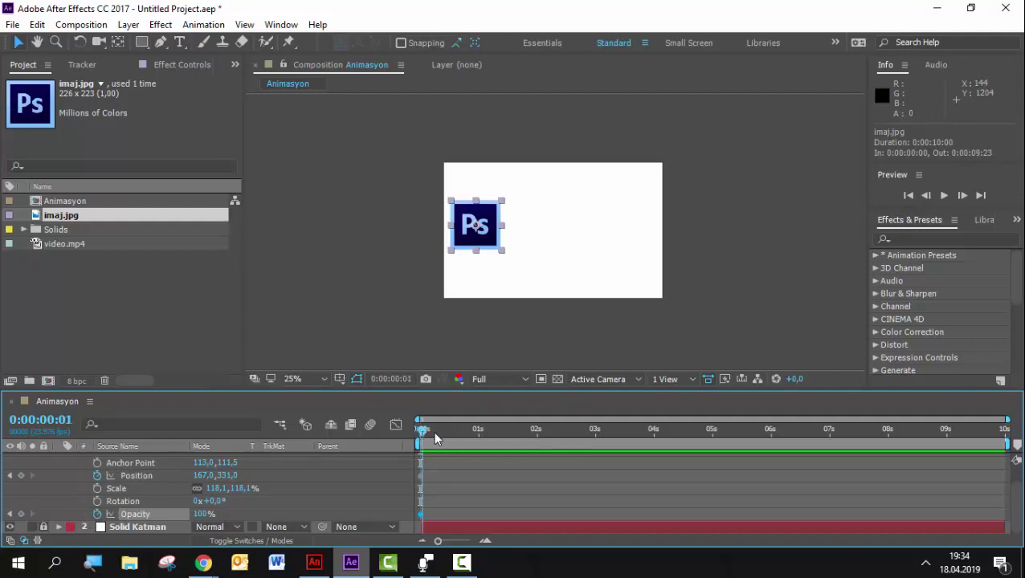
pyautogui.moveTo(418, 431); pyautogui.dragTo(434, 432)
pyautogui.moveTo(476, 431); pyautogui.dragTo(479, 434)
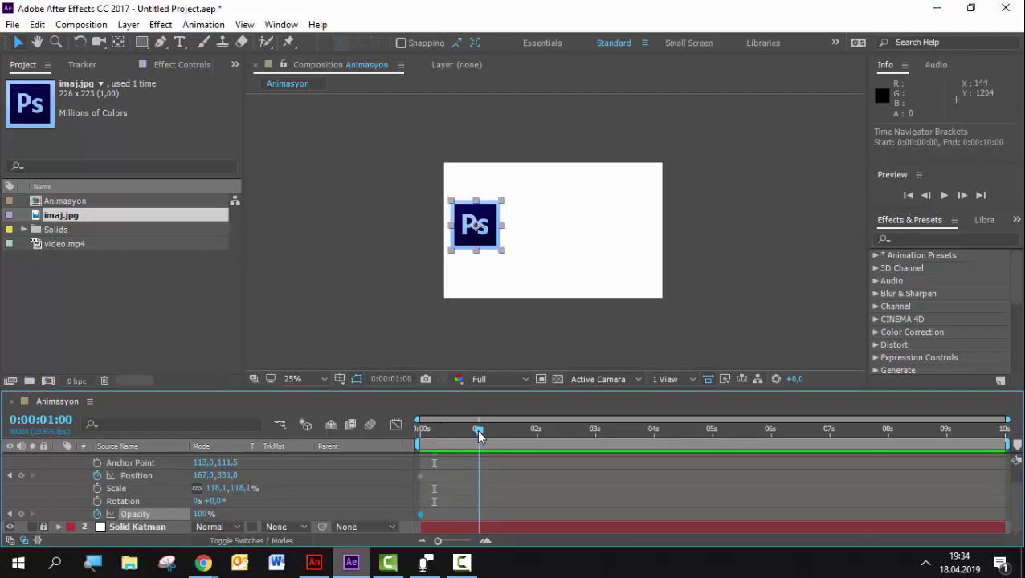
pyautogui.moveTo(490, 248); pyautogui.dragTo(653, 297)
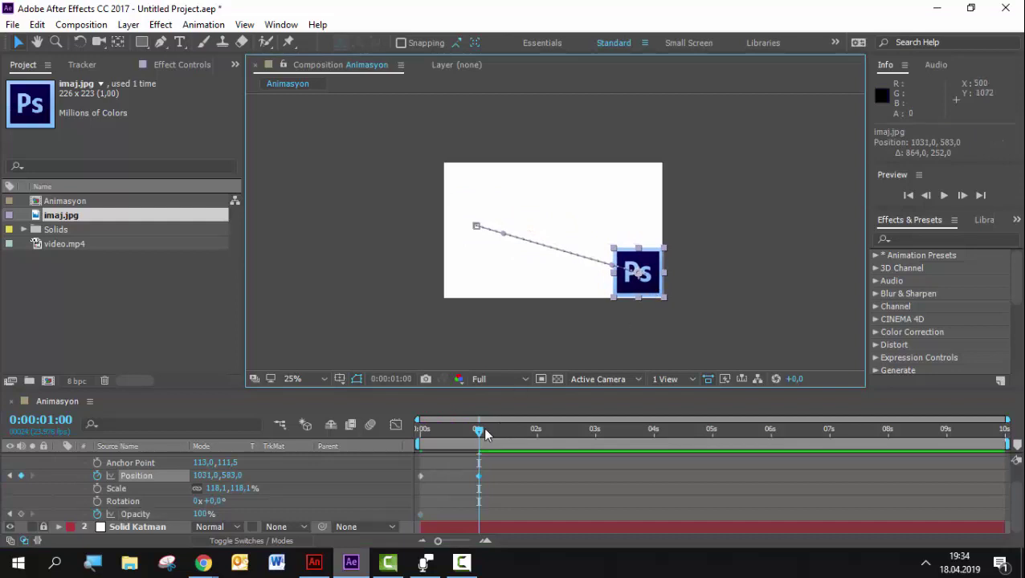
# Step: Add Position keyframes placing the logo upper-left at 3s and lower centre at 5s
pyautogui.moveTo(485, 434); pyautogui.dragTo(595, 434)
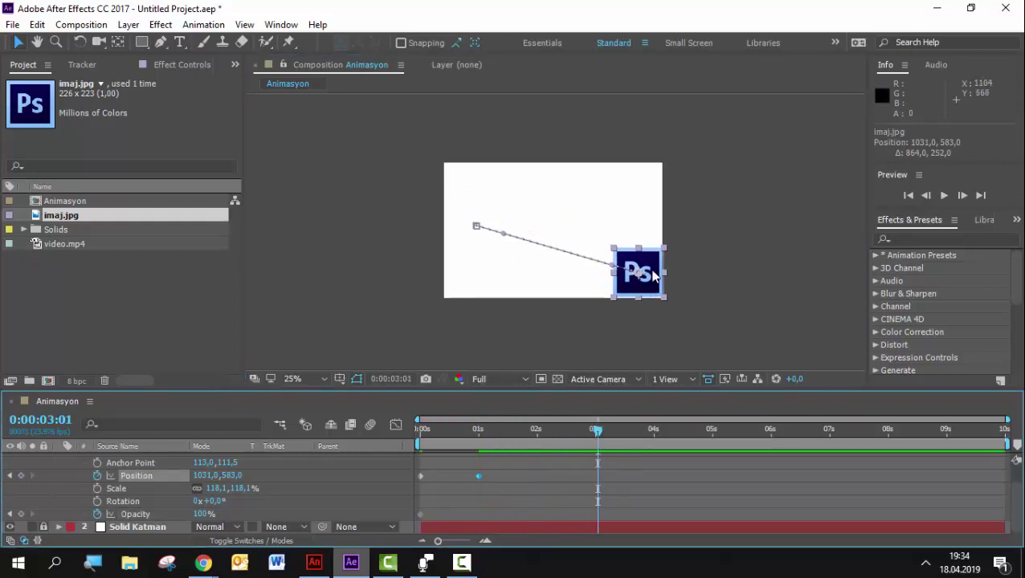
pyautogui.moveTo(653, 276); pyautogui.dragTo(475, 187)
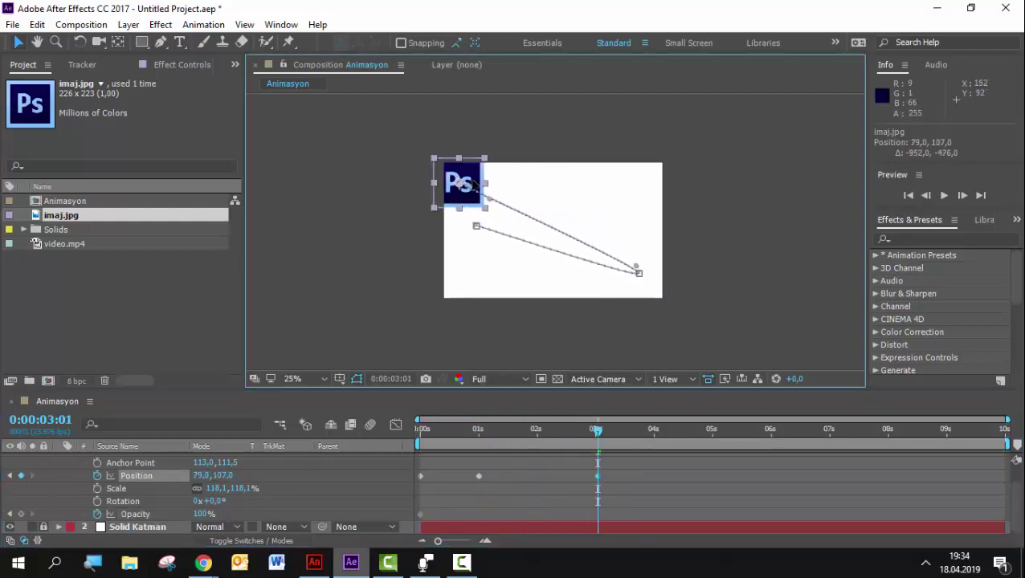
pyautogui.moveTo(475, 187); pyautogui.dragTo(486, 191)
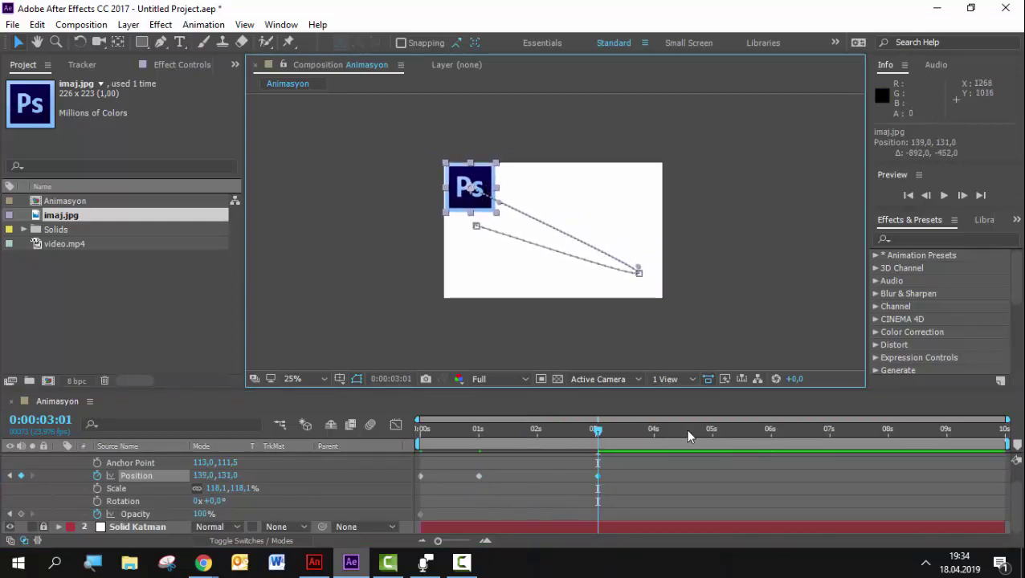
pyautogui.click(710, 432)
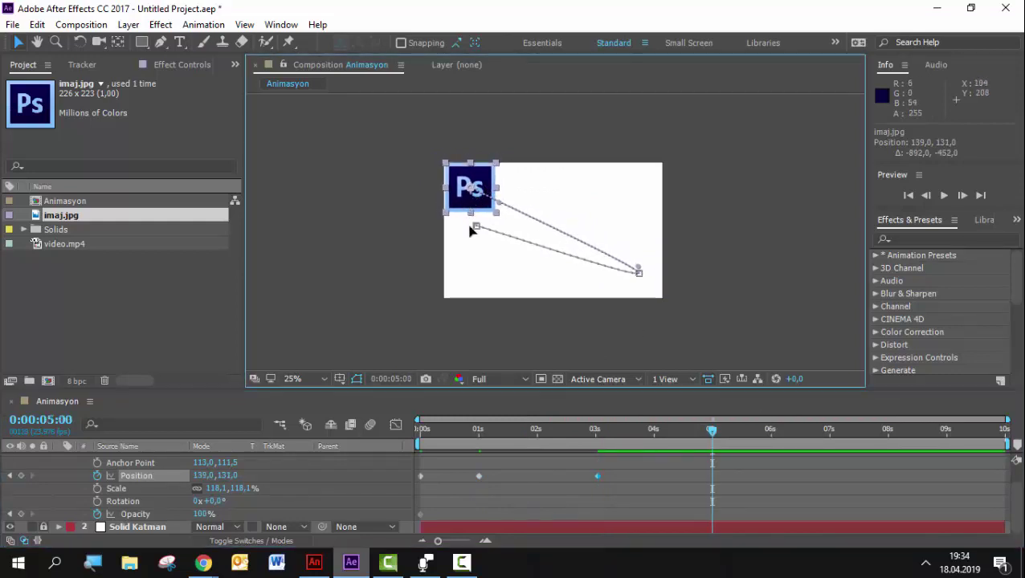
pyautogui.moveTo(466, 202); pyautogui.dragTo(561, 295)
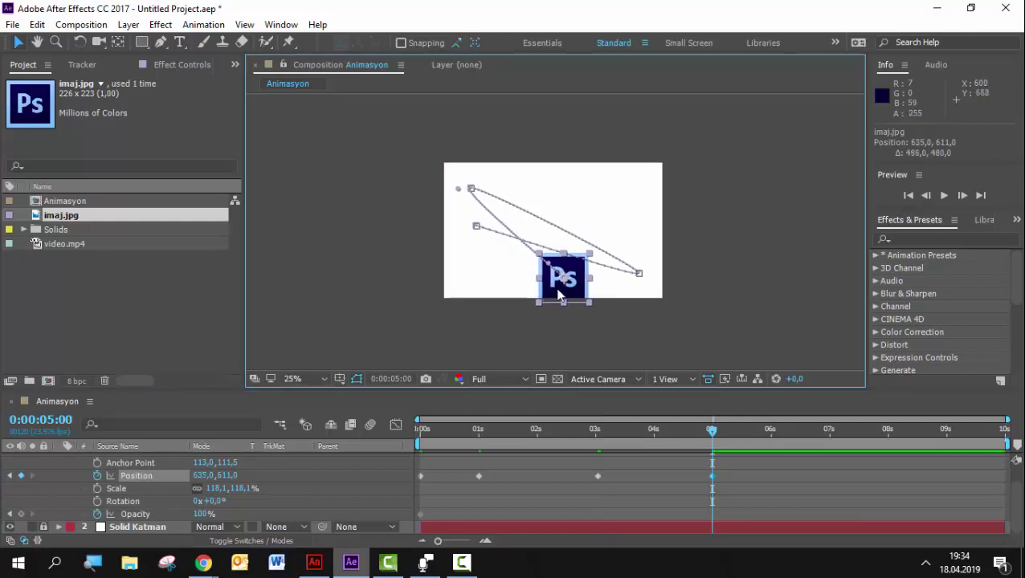
pyautogui.moveTo(560, 295); pyautogui.dragTo(572, 286)
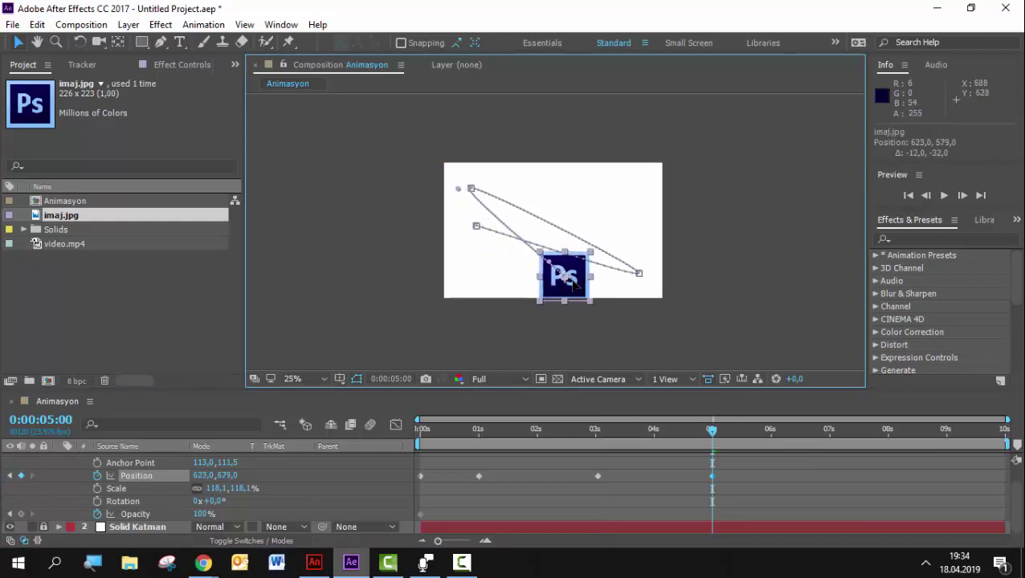
pyautogui.moveTo(627, 429)
pyautogui.mouseDown()
pyautogui.moveTo(598, 447)
pyautogui.moveTo(515, 452)
pyautogui.mouseUp()
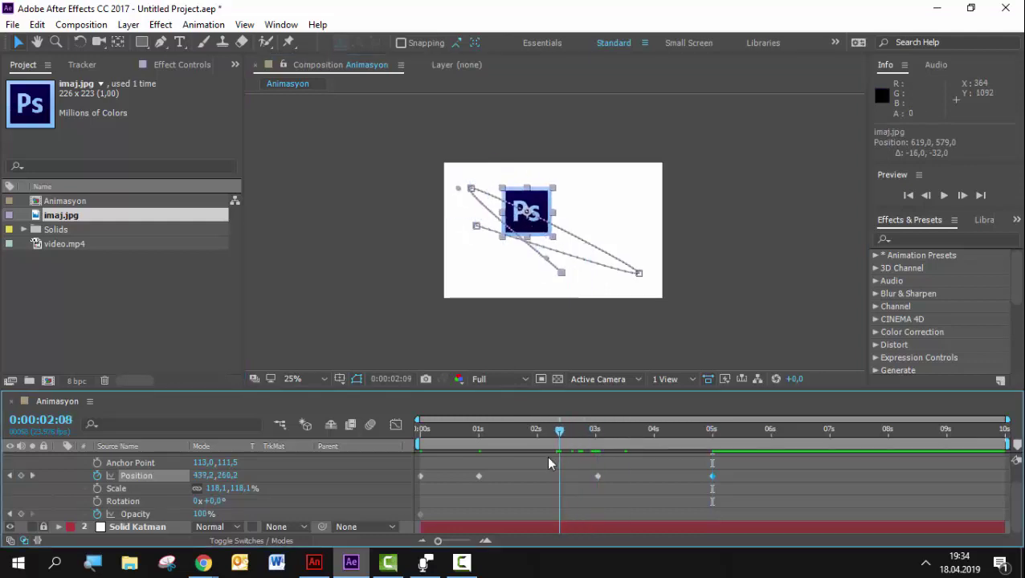
# Step: Set the logo's opacity to 15% at the start and 100% at 3:13
pyautogui.click(203, 514)
pyautogui.write('75')
pyautogui.press('Return')
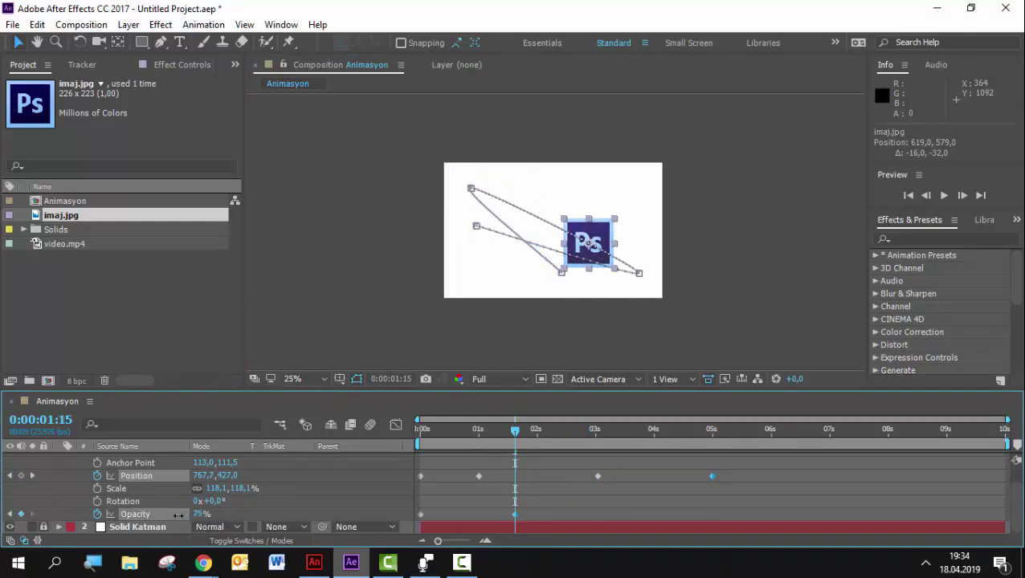
pyautogui.moveTo(177, 514); pyautogui.dragTo(135, 515)
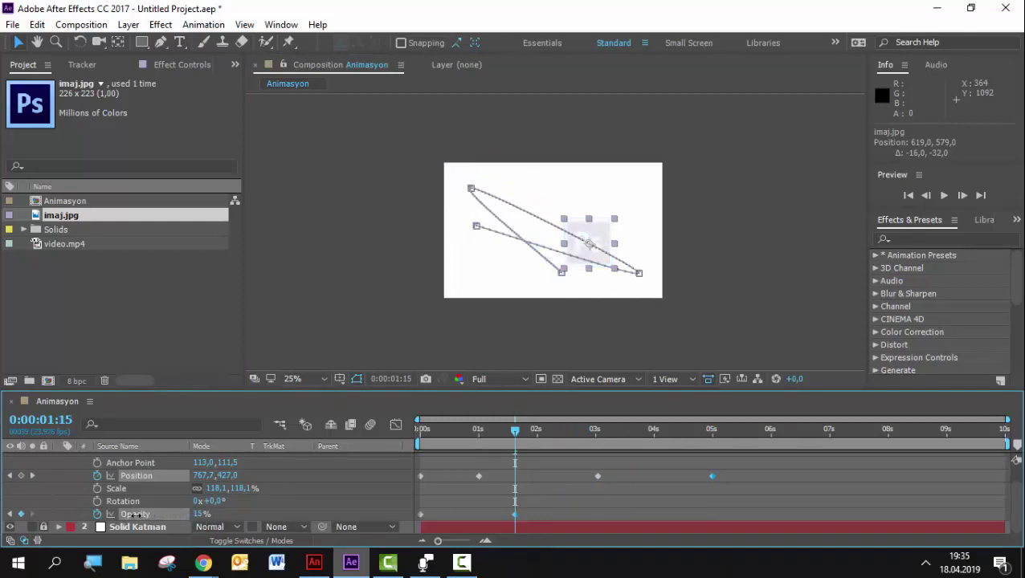
pyautogui.moveTo(539, 435); pyautogui.dragTo(626, 437)
pyautogui.moveTo(201, 514); pyautogui.dragTo(298, 513)
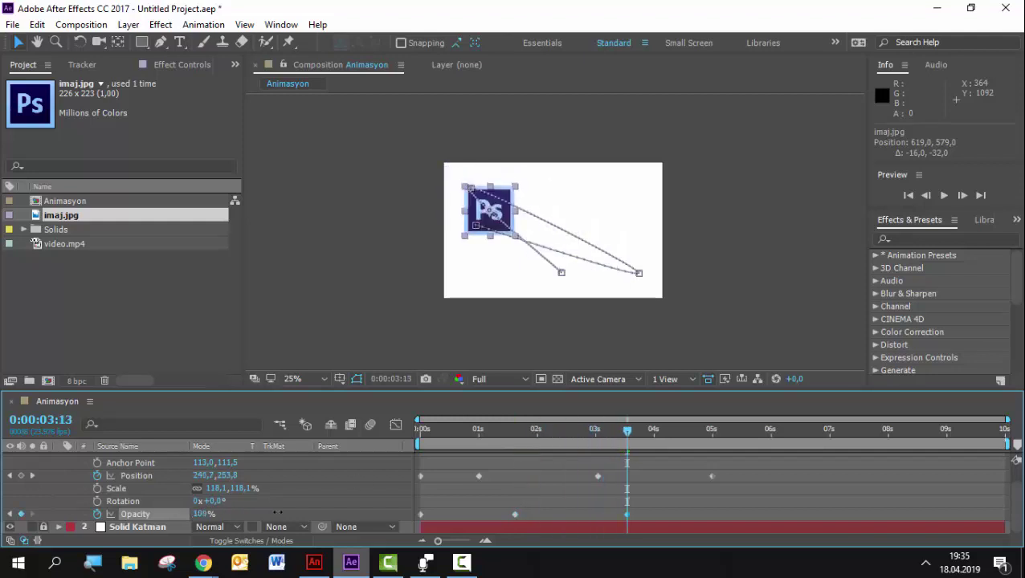
# Step: Add a partial opacity keyframe at frame 5 and fade the logo to 0% at 4:11
pyautogui.click(504, 433)
pyautogui.moveTo(466, 442); pyautogui.dragTo(432, 434)
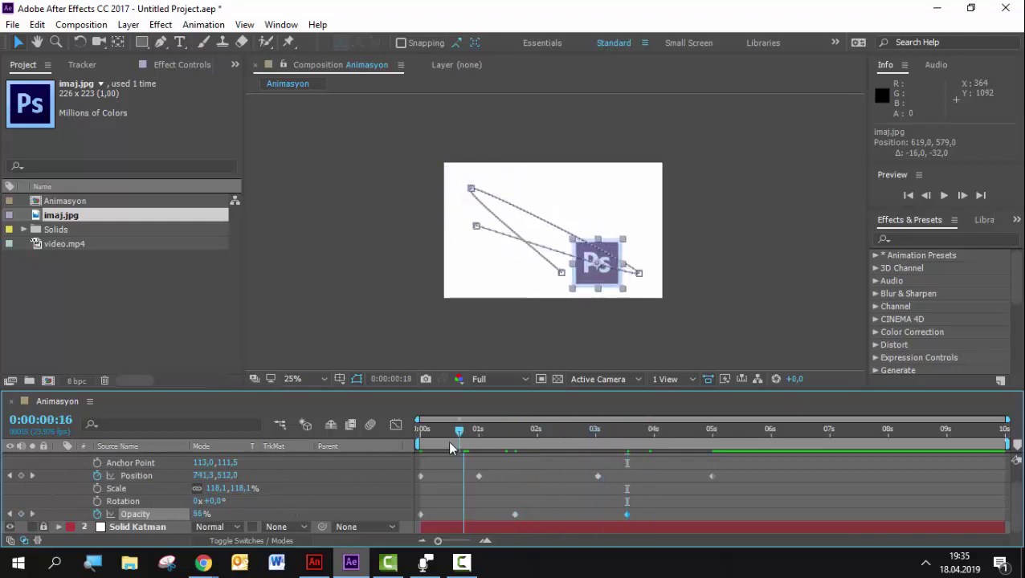
pyautogui.moveTo(200, 514); pyautogui.dragTo(141, 514)
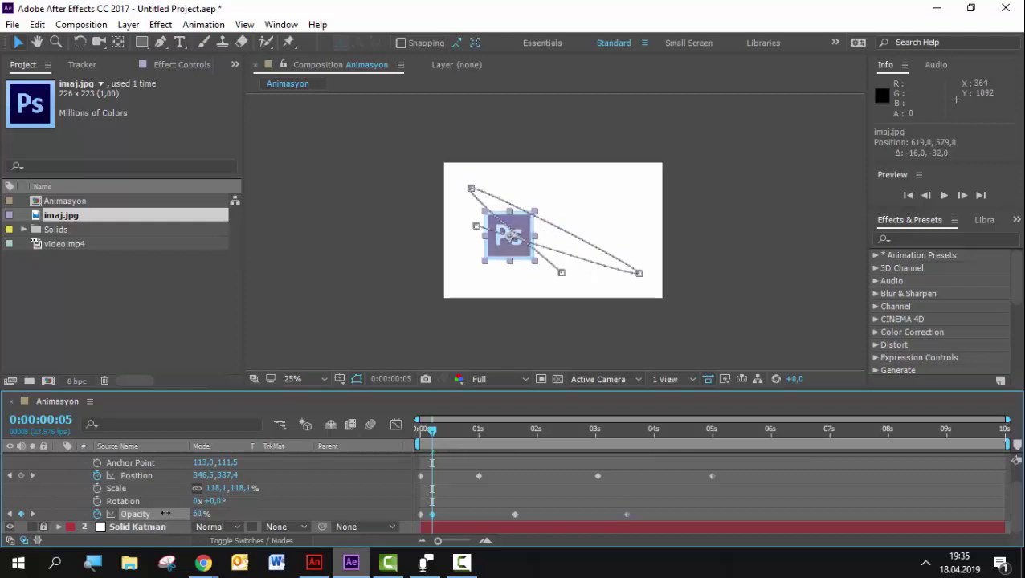
pyautogui.moveTo(463, 434); pyautogui.dragTo(681, 451)
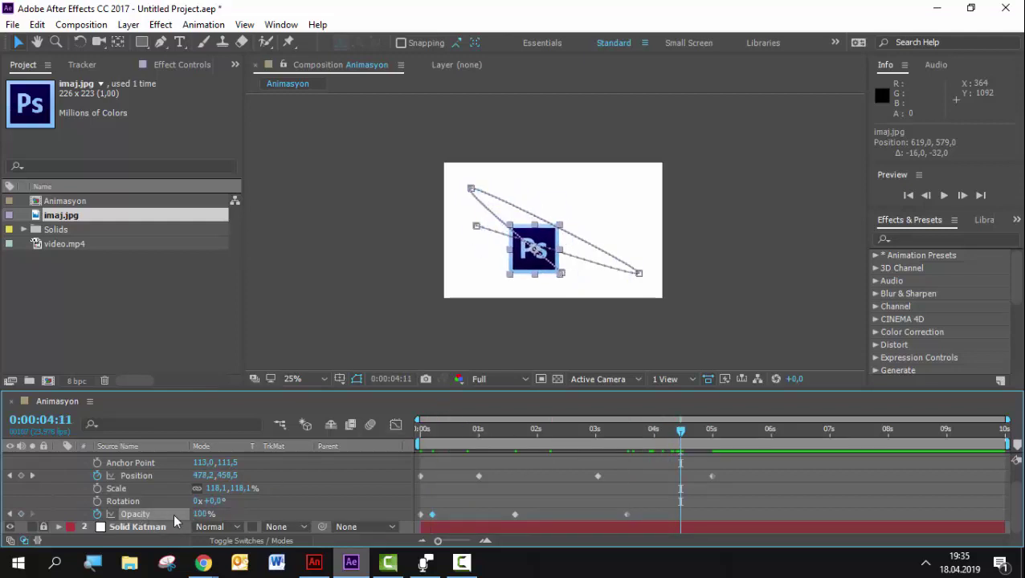
pyautogui.moveTo(199, 514); pyautogui.dragTo(105, 515)
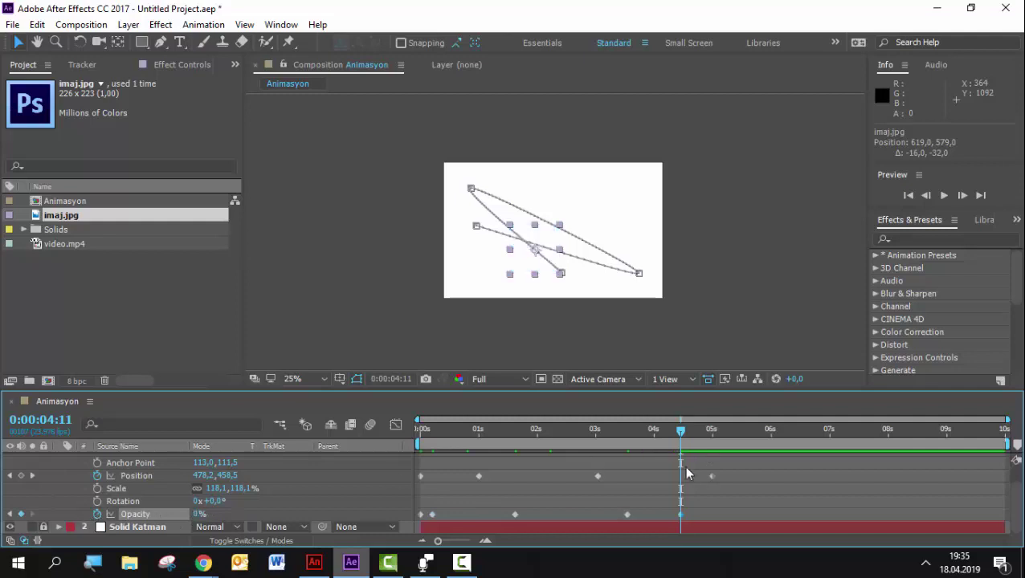
pyautogui.press('Home')
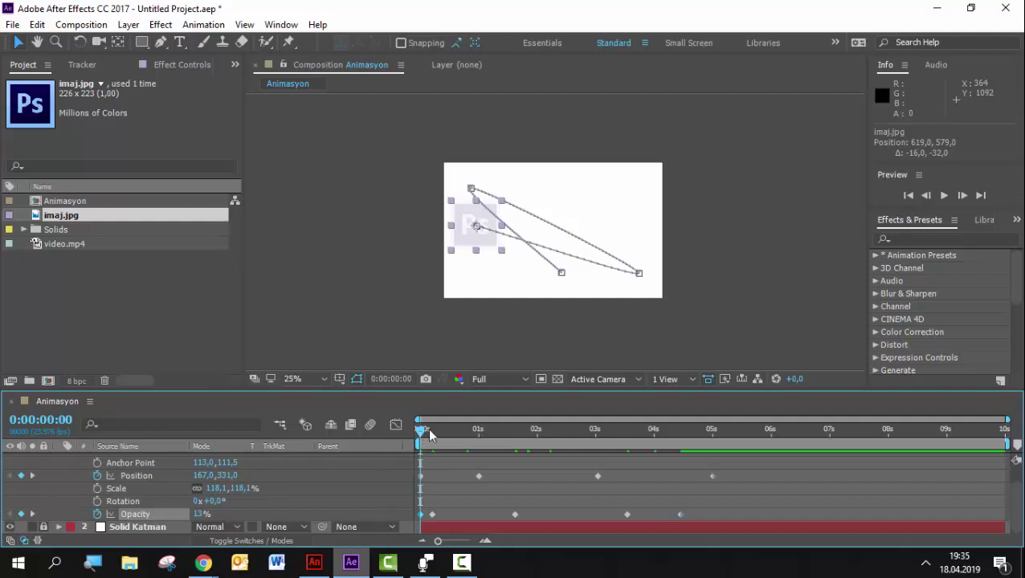
# Step: Preview the Animasyon animation from the start, then zoom the viewer to 50% and replay it
pyautogui.moveTo(422, 431); pyautogui.dragTo(708, 462)
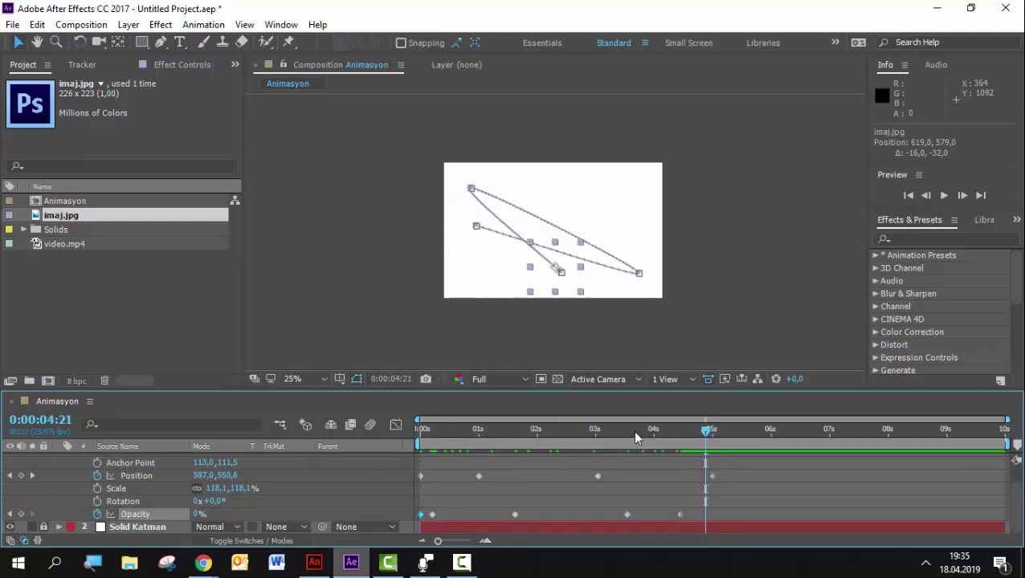
pyautogui.press('Home')
pyautogui.click(381, 314)
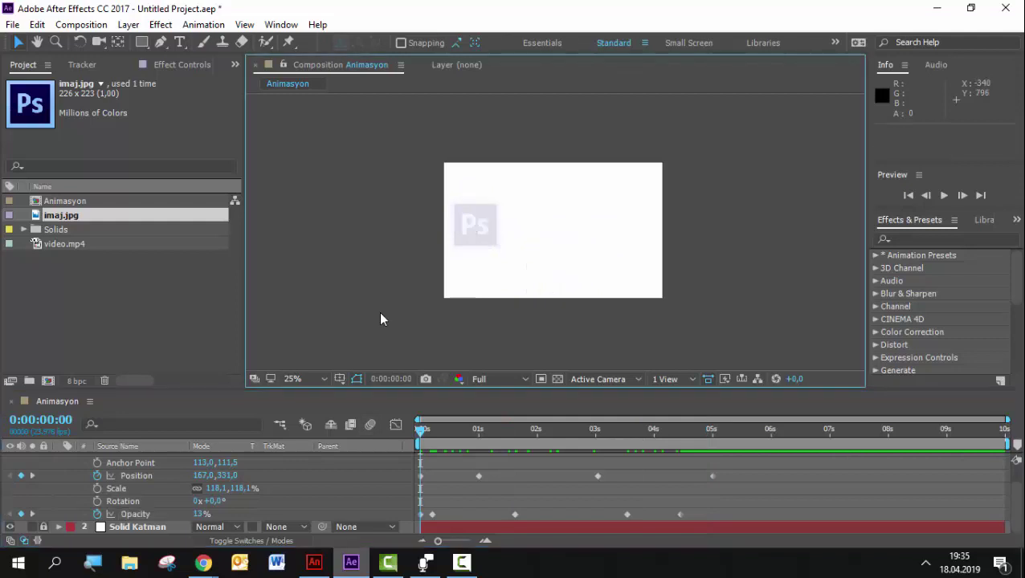
pyautogui.press('space')
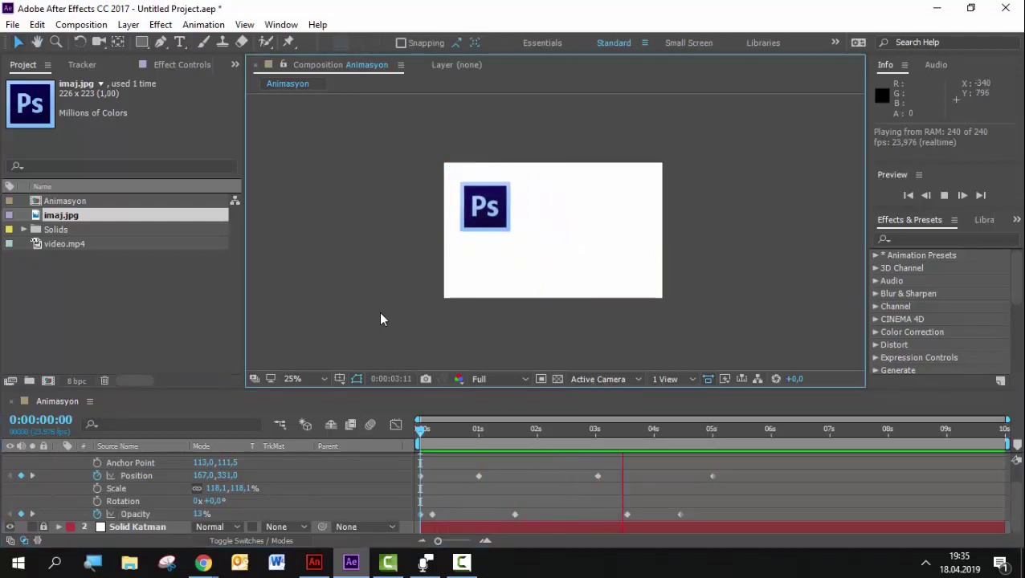
pyautogui.press('space')
pyautogui.press('.')
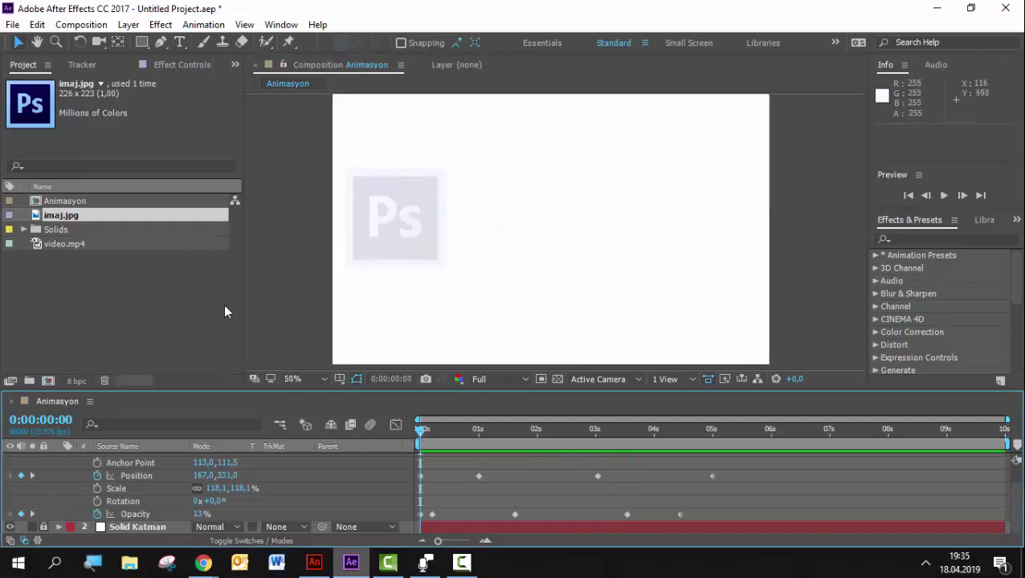
pyautogui.click(182, 308)
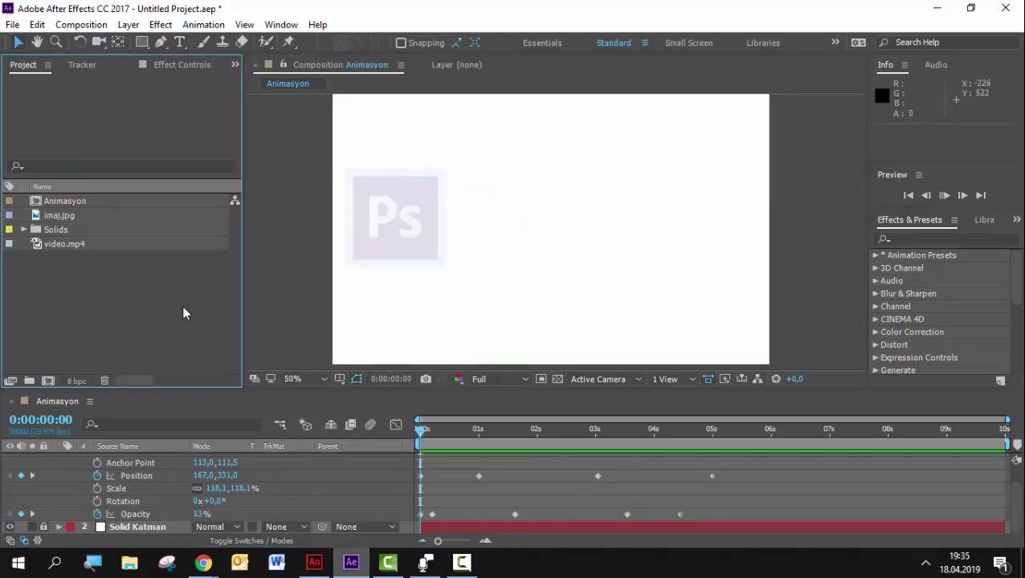
pyautogui.press('space')
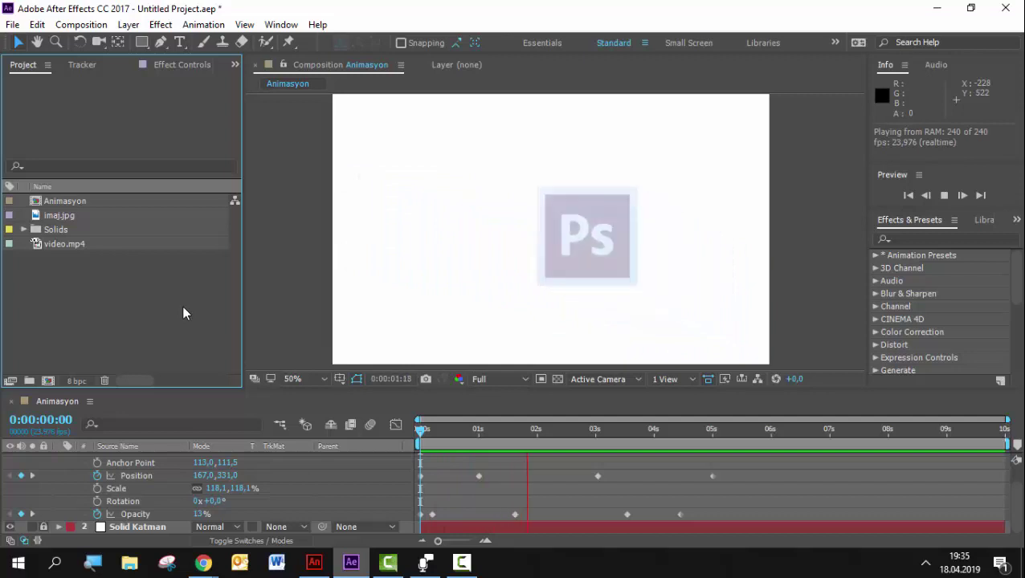